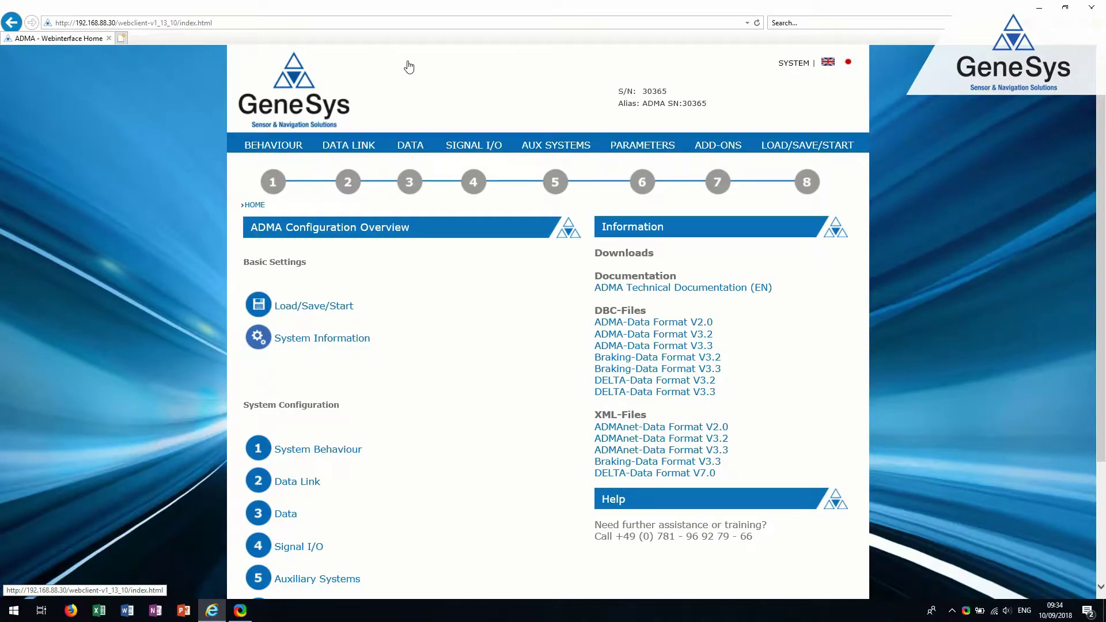
pyautogui.click(273, 183)
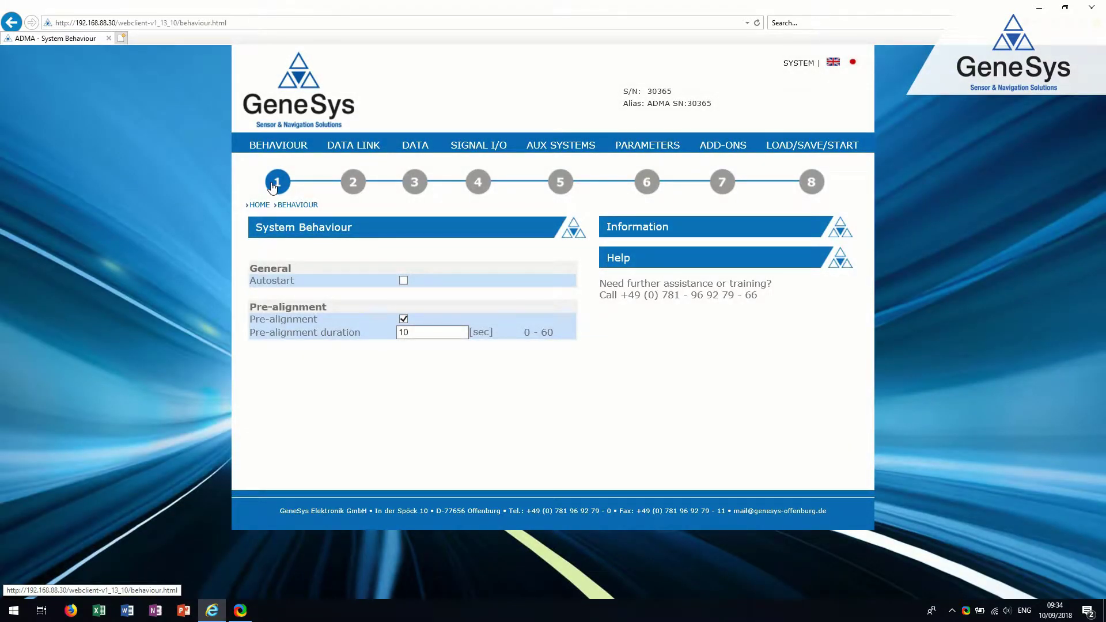
pyautogui.click(404, 281)
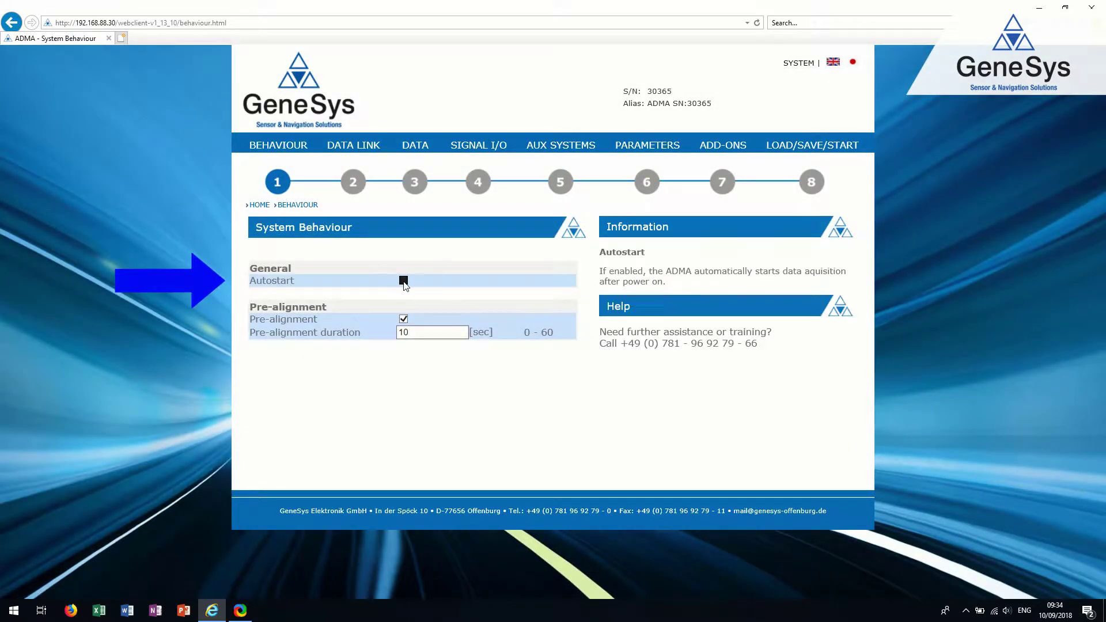
pyautogui.click(404, 281)
pyautogui.click(419, 329)
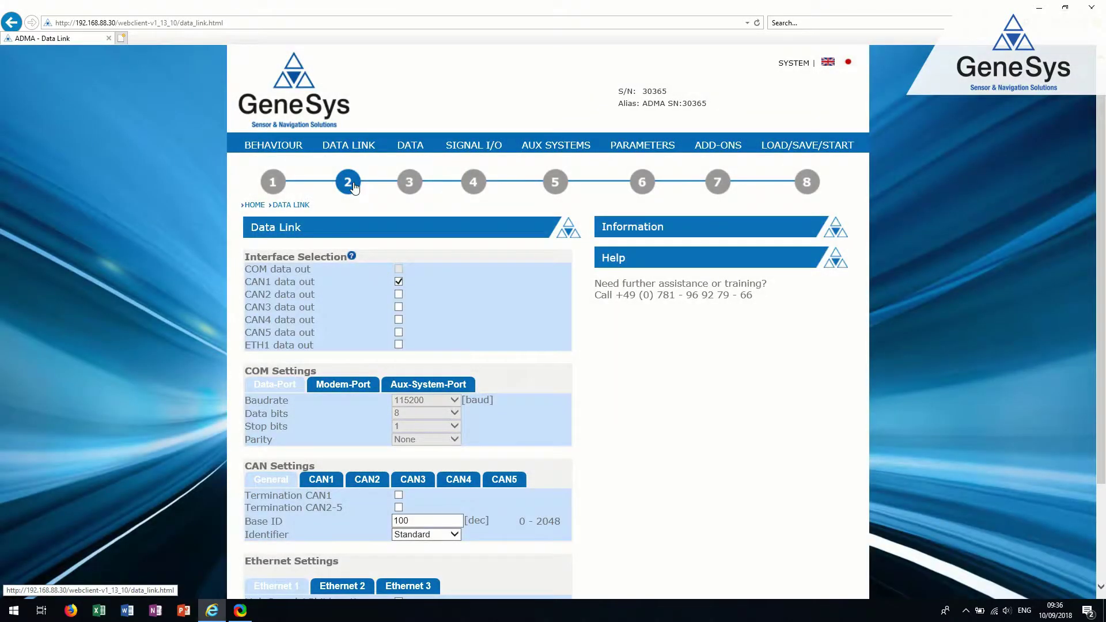
# Show the CAN1 settings under CAN Settings: baudrate 1000 kBaud and prescaler 0
pyautogui.scroll(-3, 364, 224)
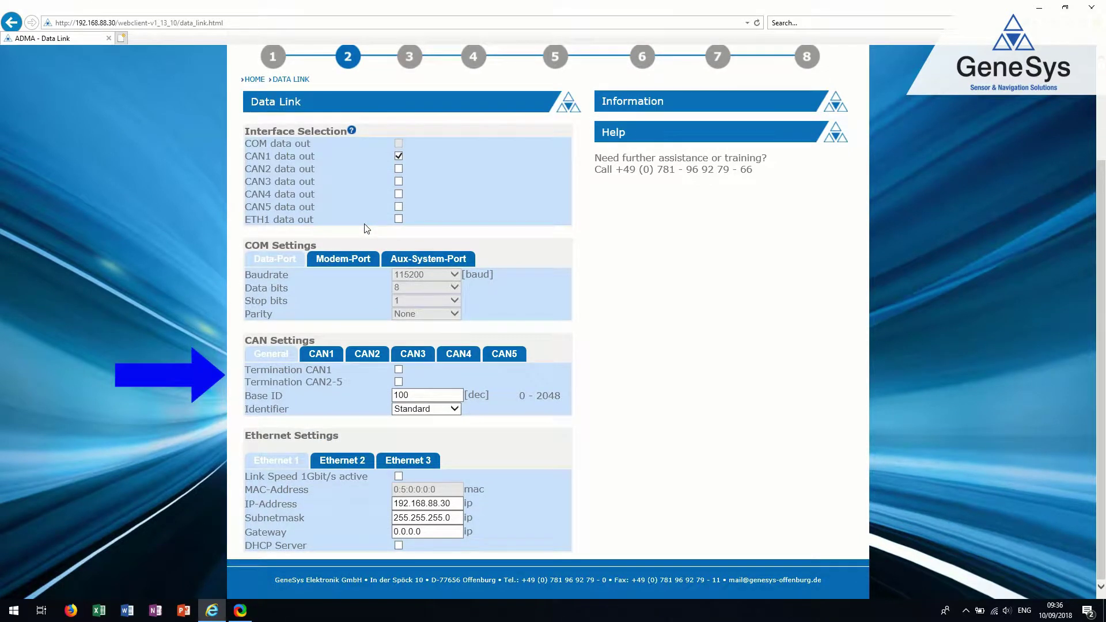
pyautogui.click(314, 354)
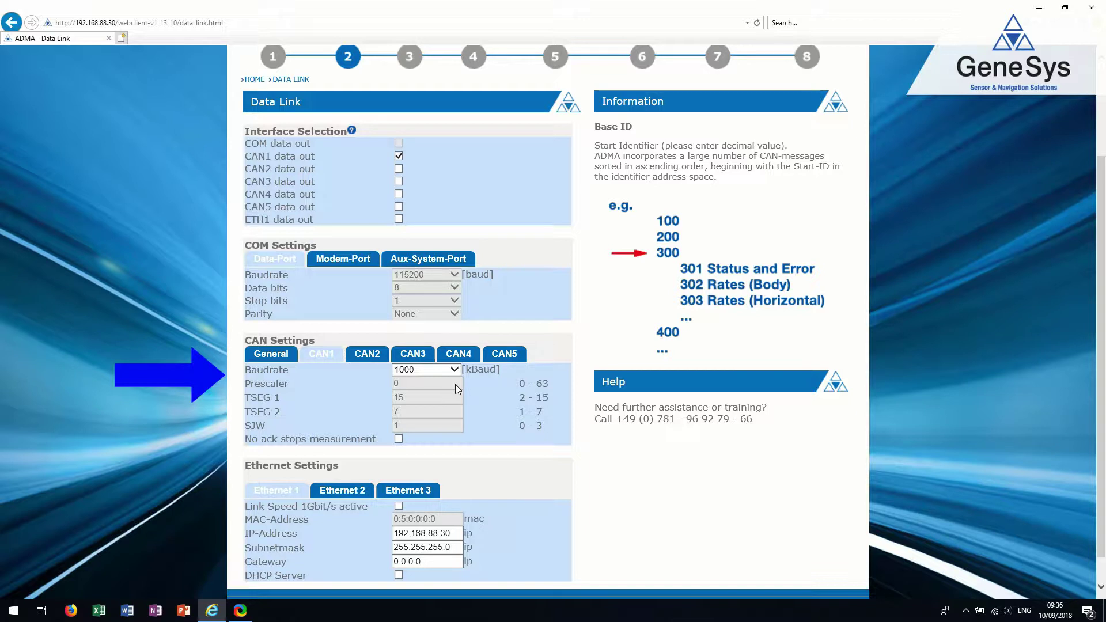
pyautogui.scroll(3, 382, 309)
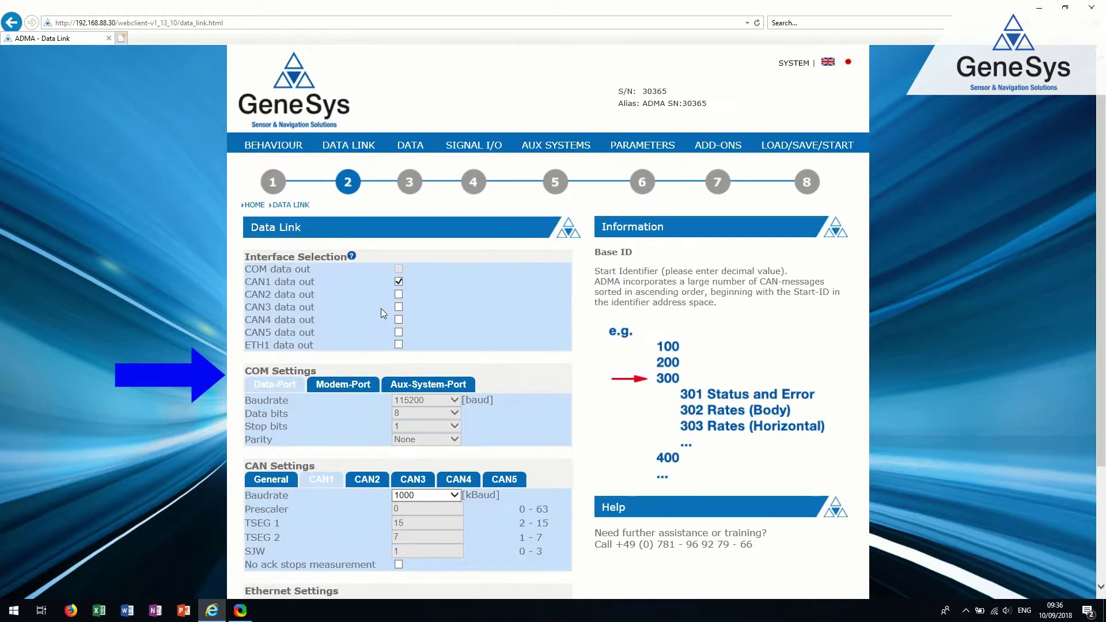
# On the Data output page, keep the sampling rate at 100 Hz
pyautogui.click(401, 185)
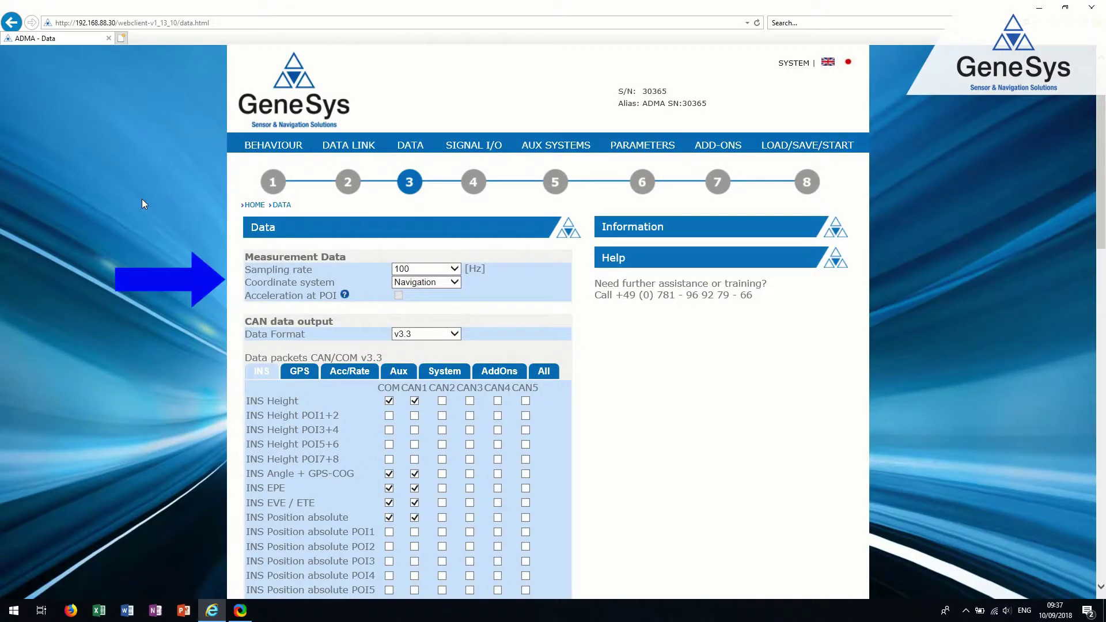
pyautogui.scroll(-3, 142, 199)
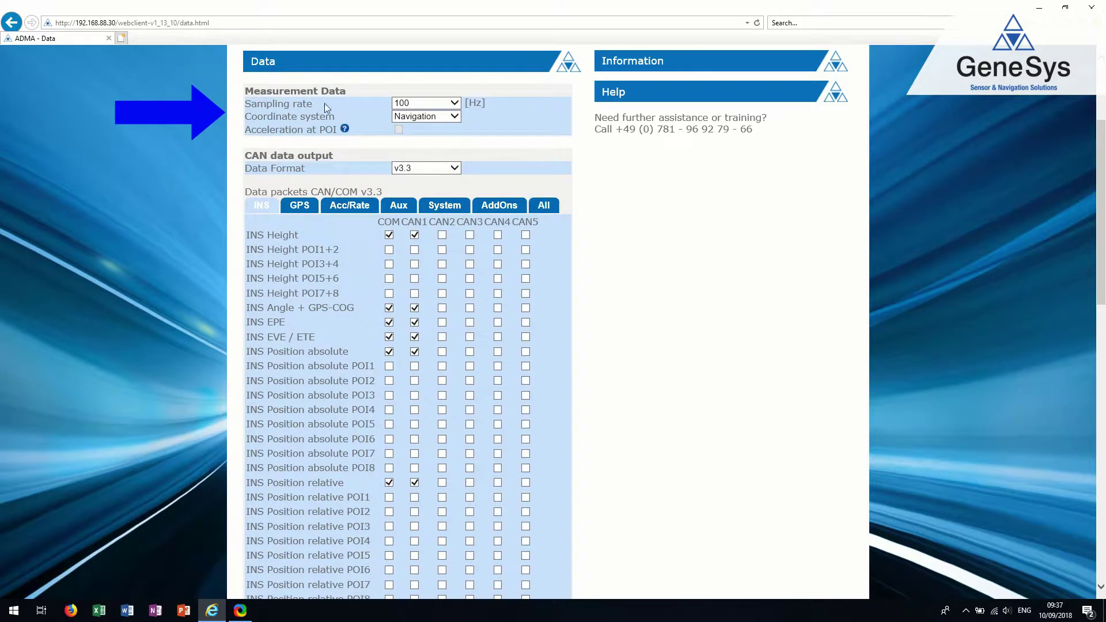
pyautogui.click(456, 104)
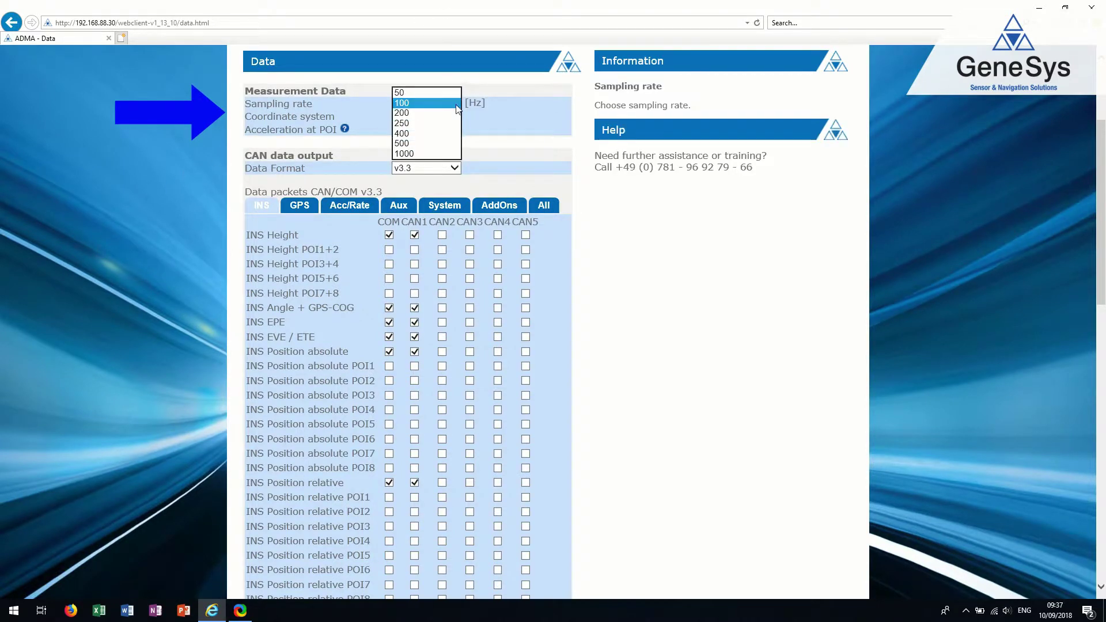
pyautogui.click(456, 105)
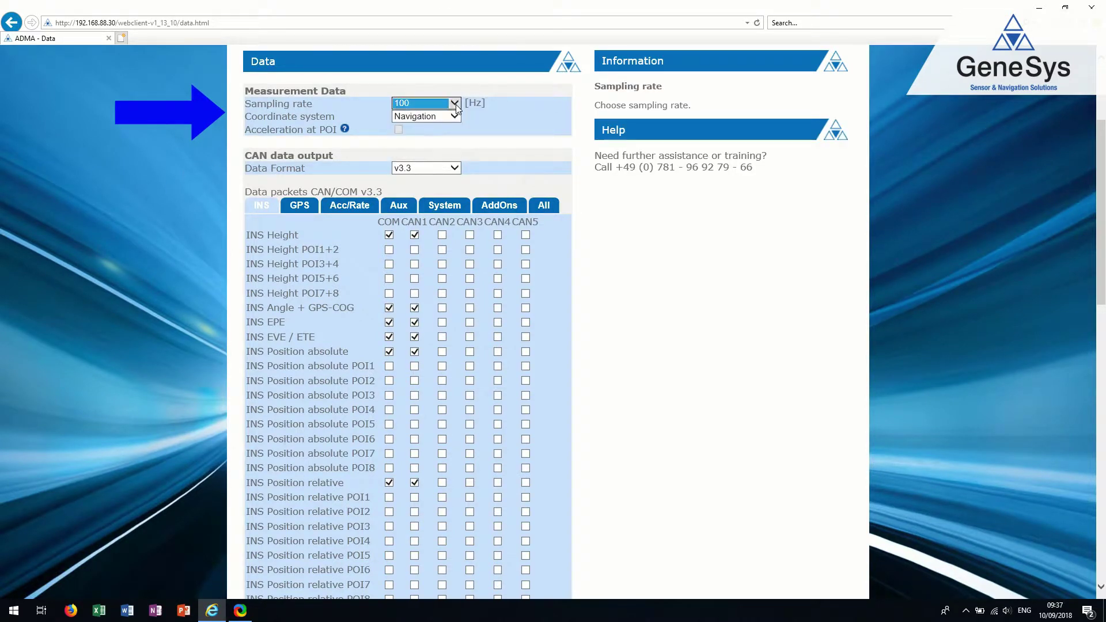
# Set the coordinate system to DIN70000 and output INS Height POI1+2 on CAN1
pyautogui.click(452, 122)
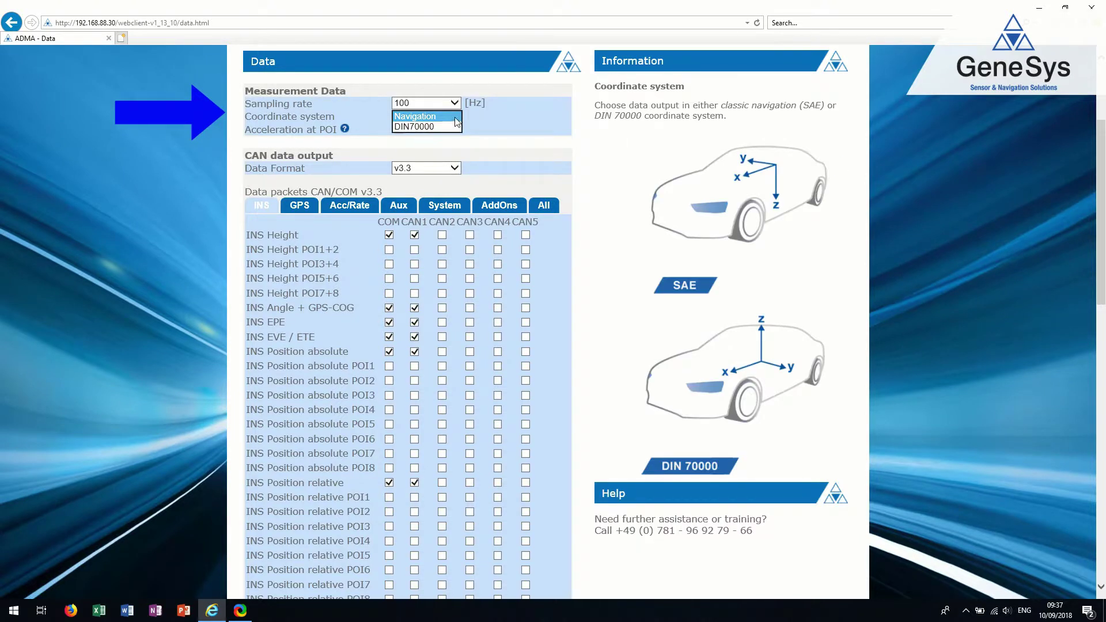
pyautogui.click(455, 117)
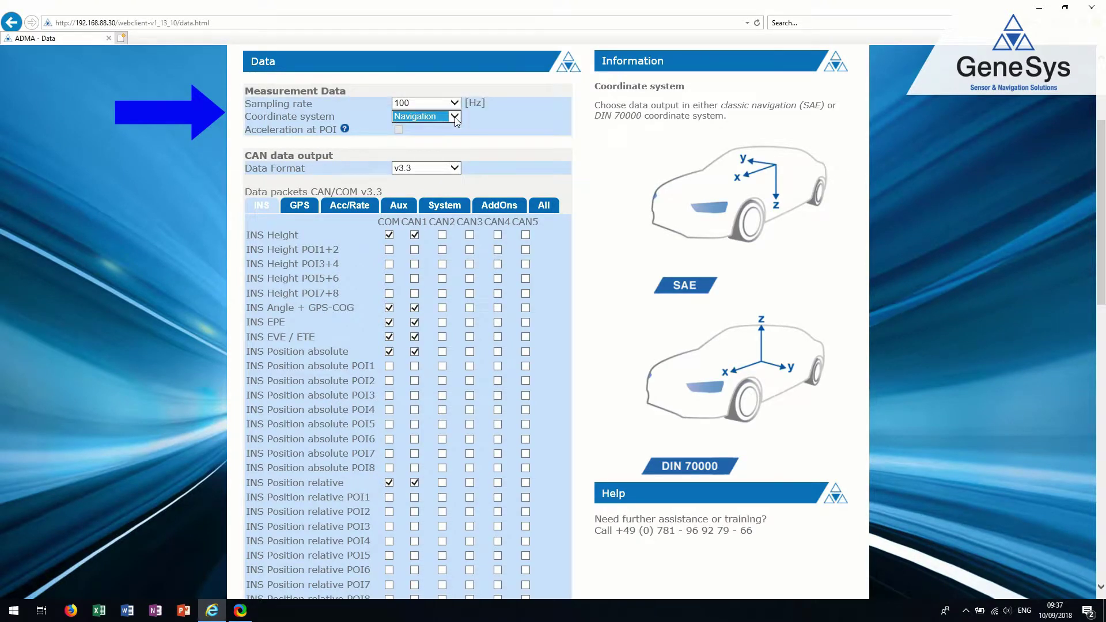
pyautogui.scroll(-3, 199, 232)
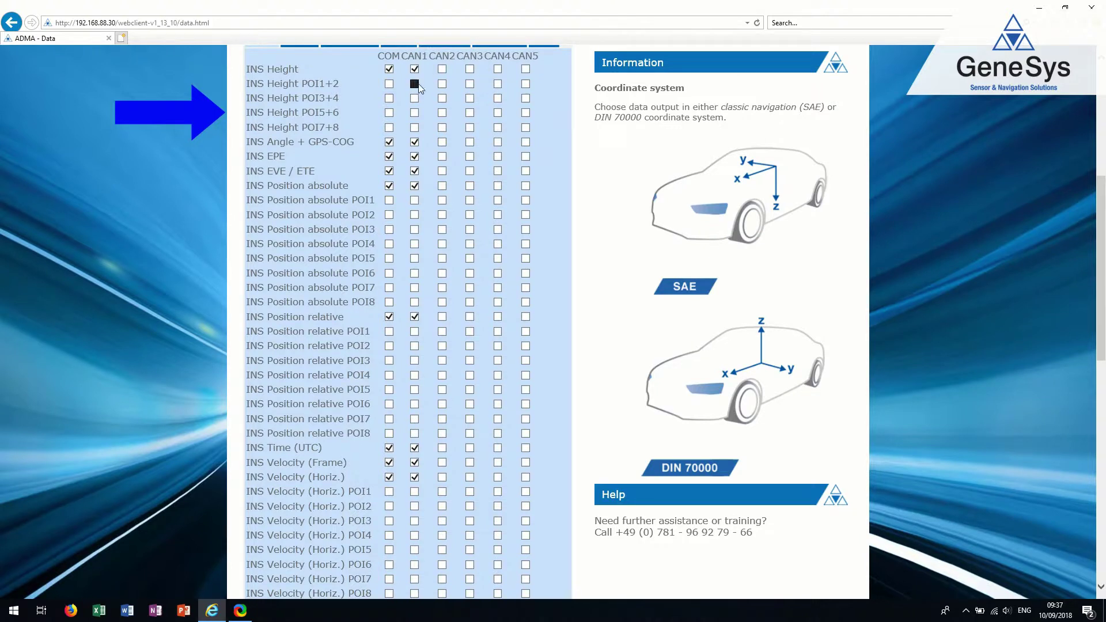
pyautogui.moveTo(418, 89)
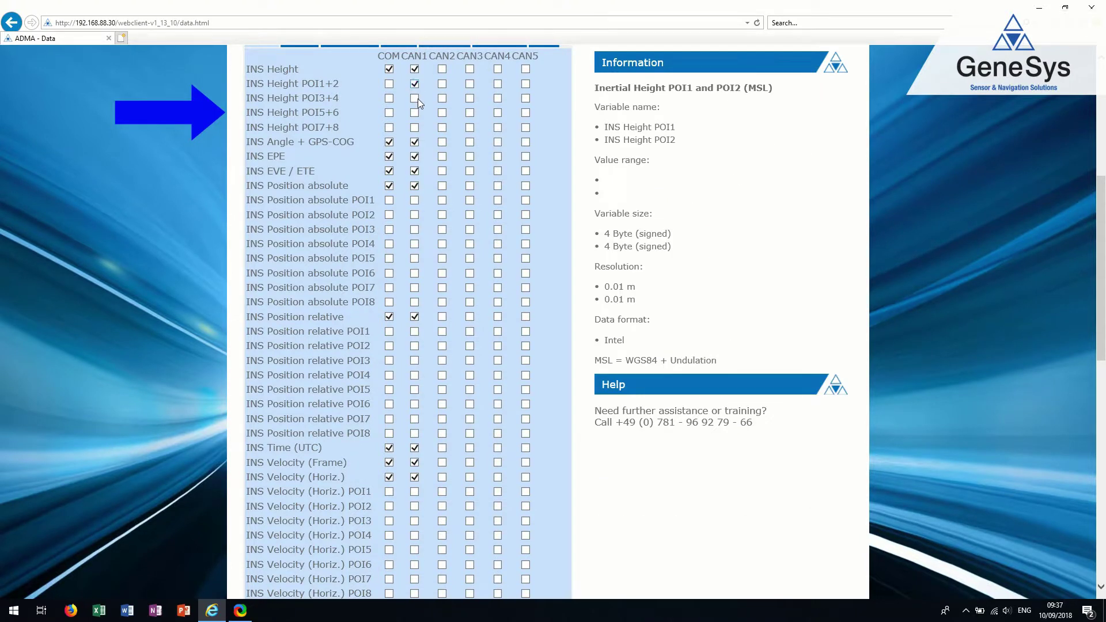
pyautogui.scroll(5, 417, 98)
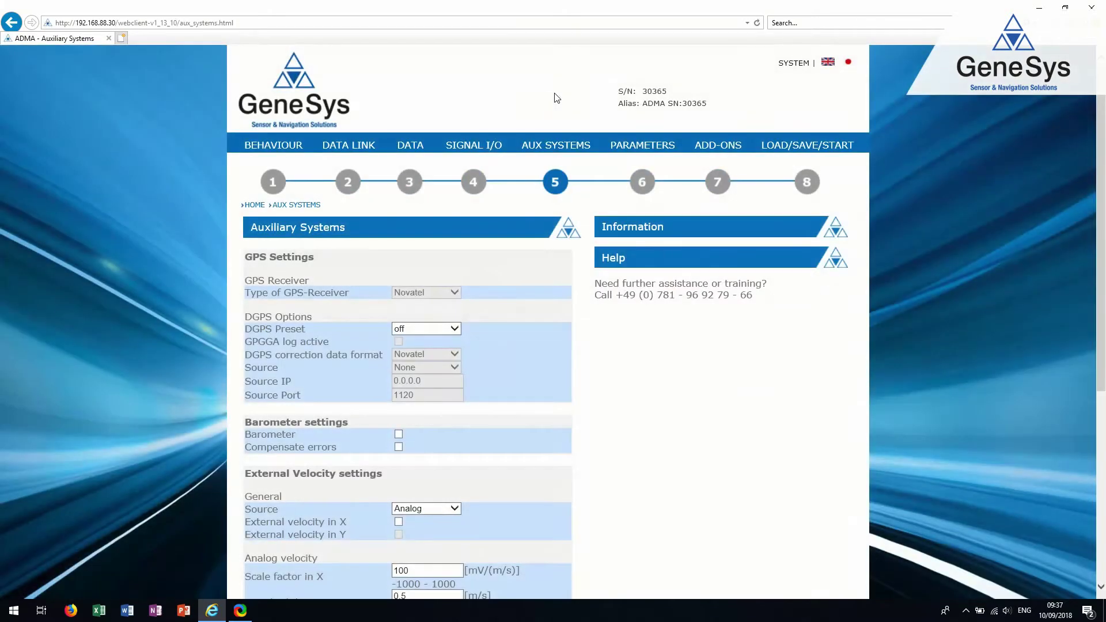
# Review the DGPS preset options and leave DGPS Preset set to off
pyautogui.scroll(-3, 518, 158)
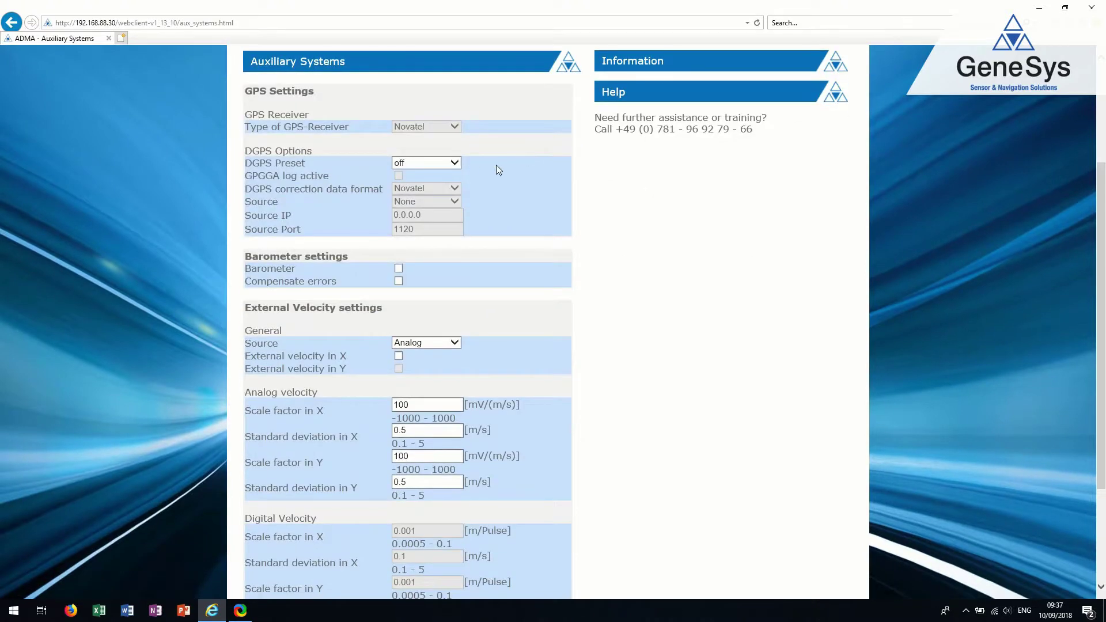
pyautogui.click(455, 163)
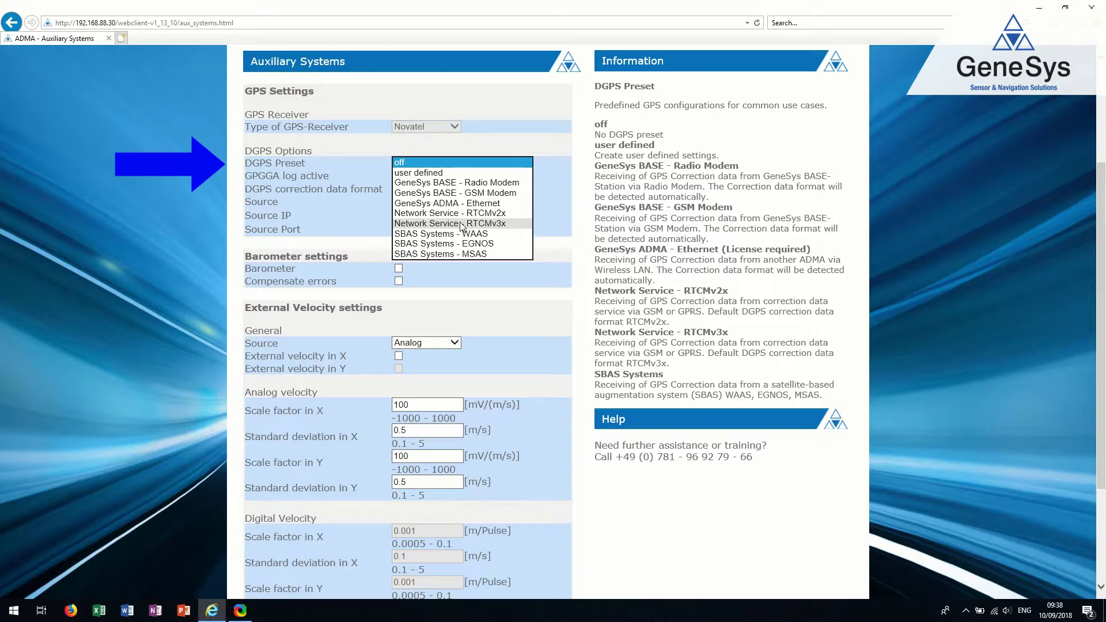
pyautogui.click(568, 205)
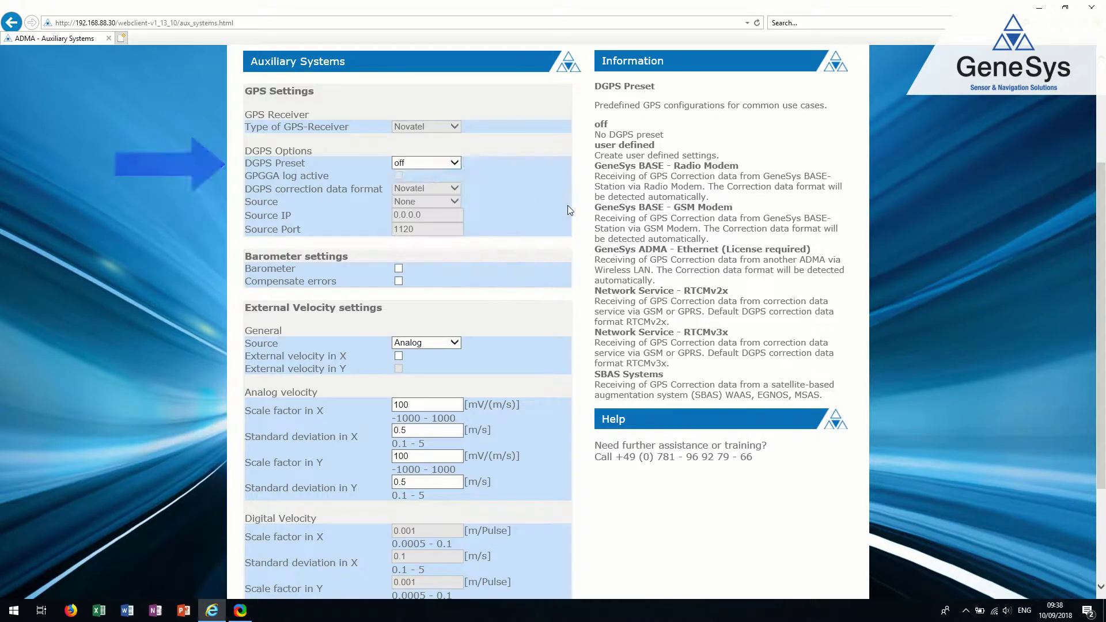
pyautogui.scroll(3, 568, 205)
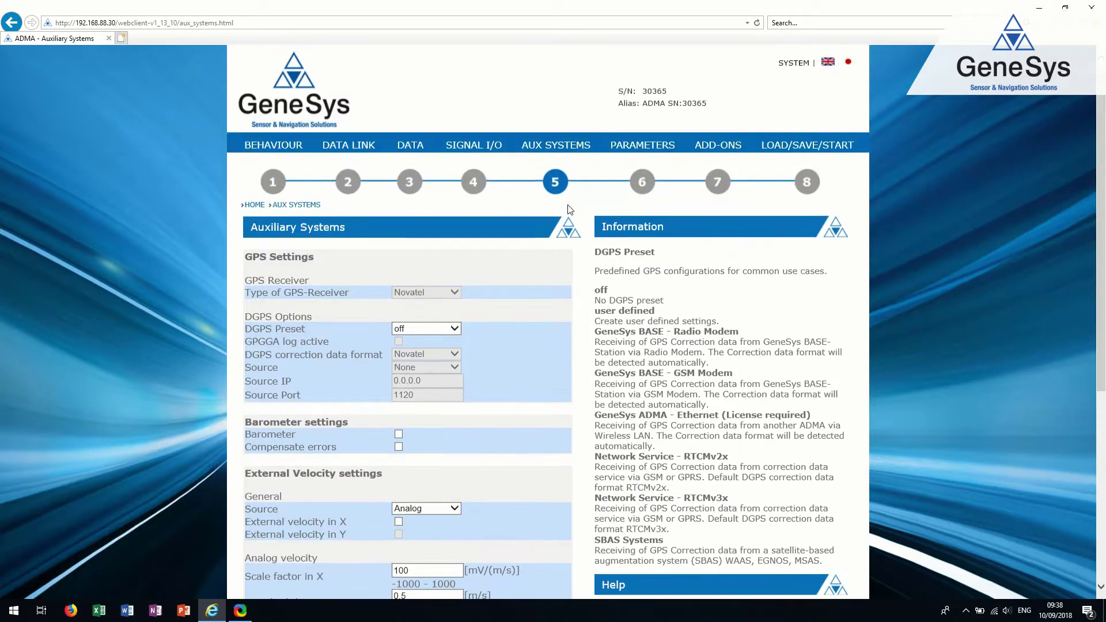
# Review the AutoInit and GPS-course minimum velocities and the max. rate at standstill threshold
pyautogui.click(649, 176)
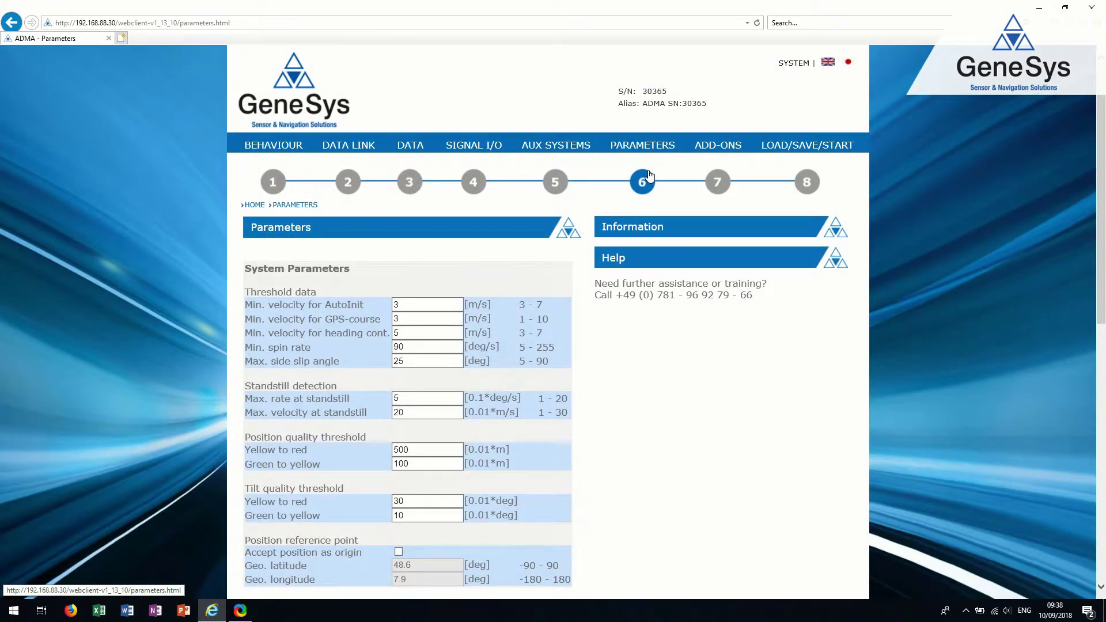
pyautogui.click(436, 305)
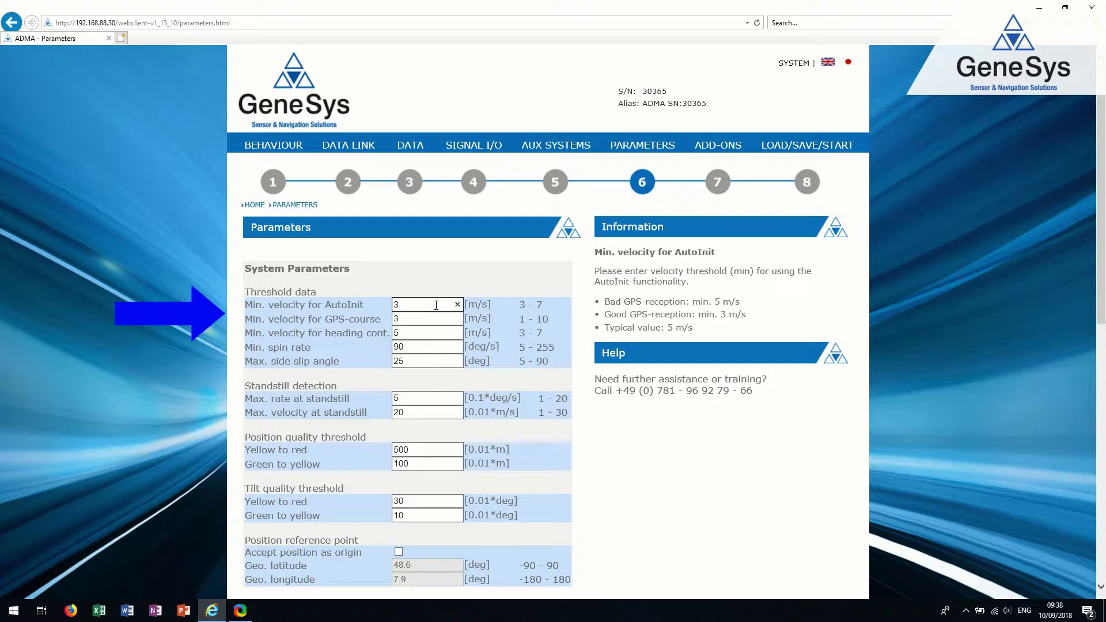
pyautogui.click(430, 318)
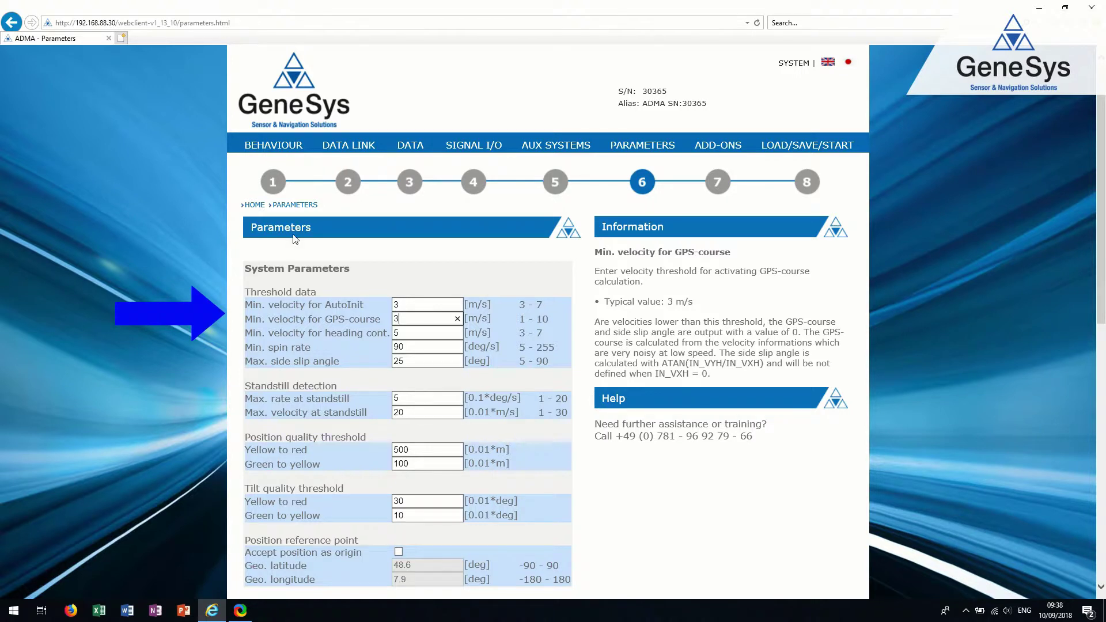
pyautogui.scroll(-3, 295, 239)
pyautogui.scroll(-3, 294, 234)
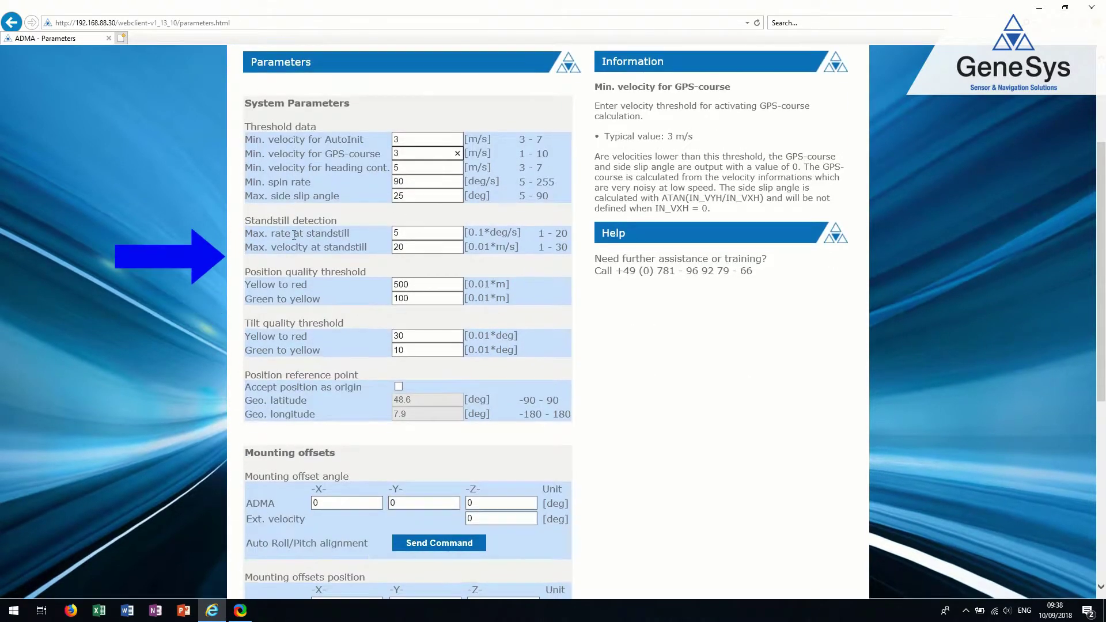
pyautogui.click(424, 234)
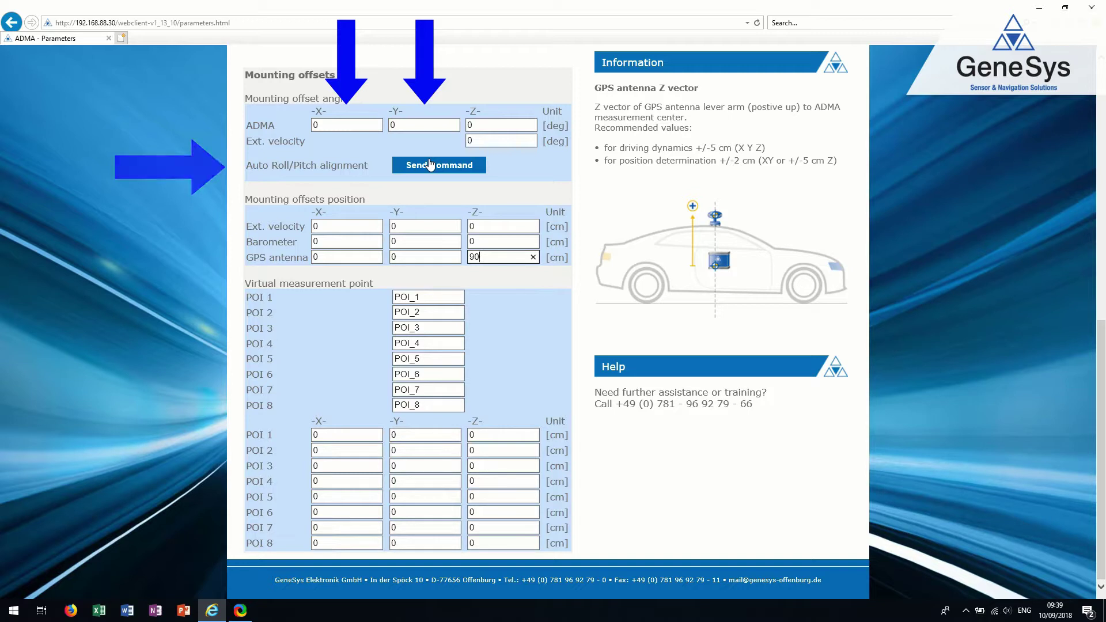
# Run Auto Roll/Pitch alignment and check GPS antenna offsets X 0, Y 0, Z 90 cm
pyautogui.click(429, 165)
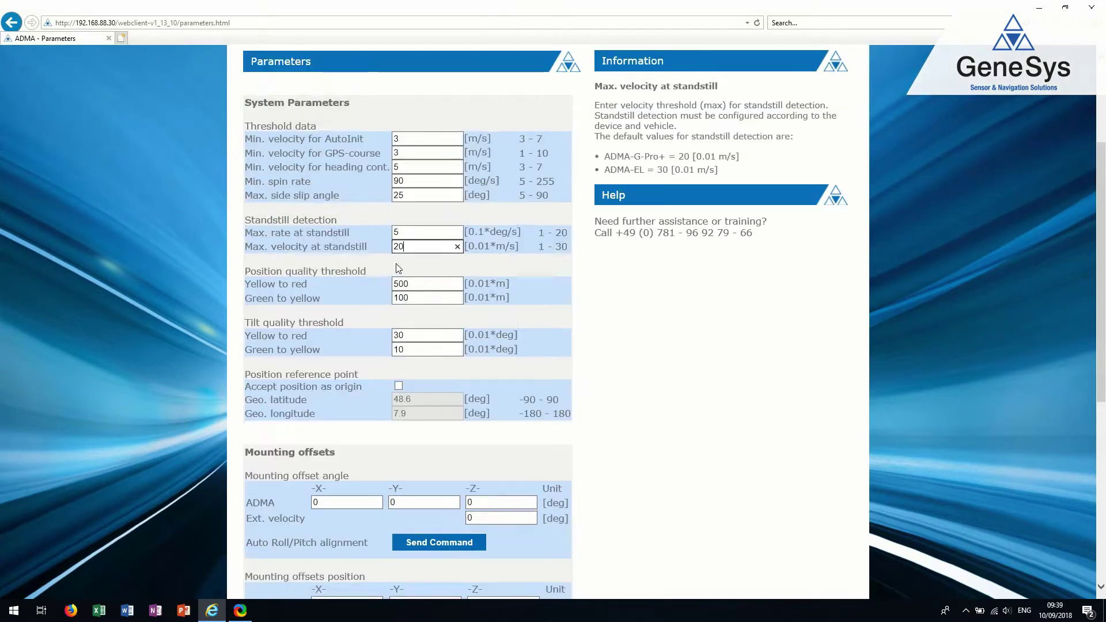
pyautogui.scroll(-6, 398, 268)
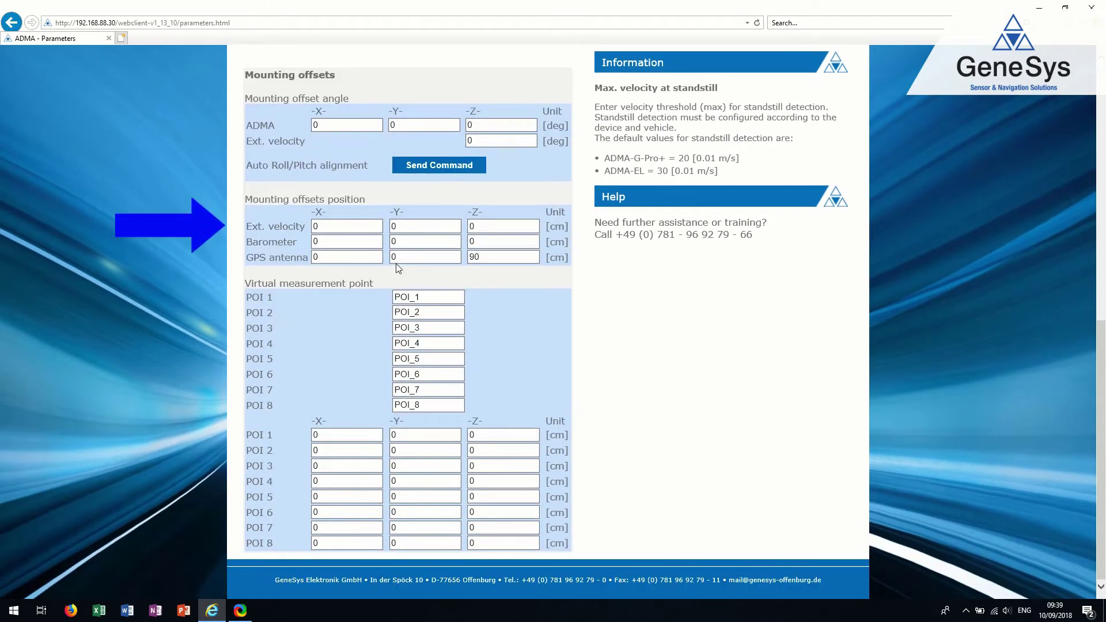
pyautogui.click(353, 259)
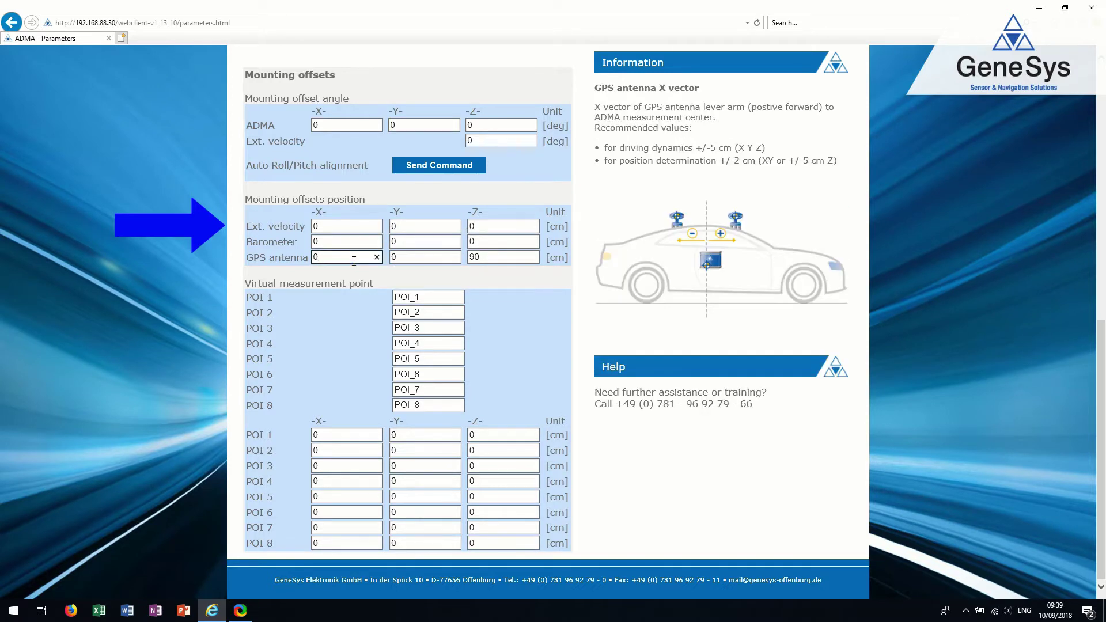
pyautogui.click(430, 260)
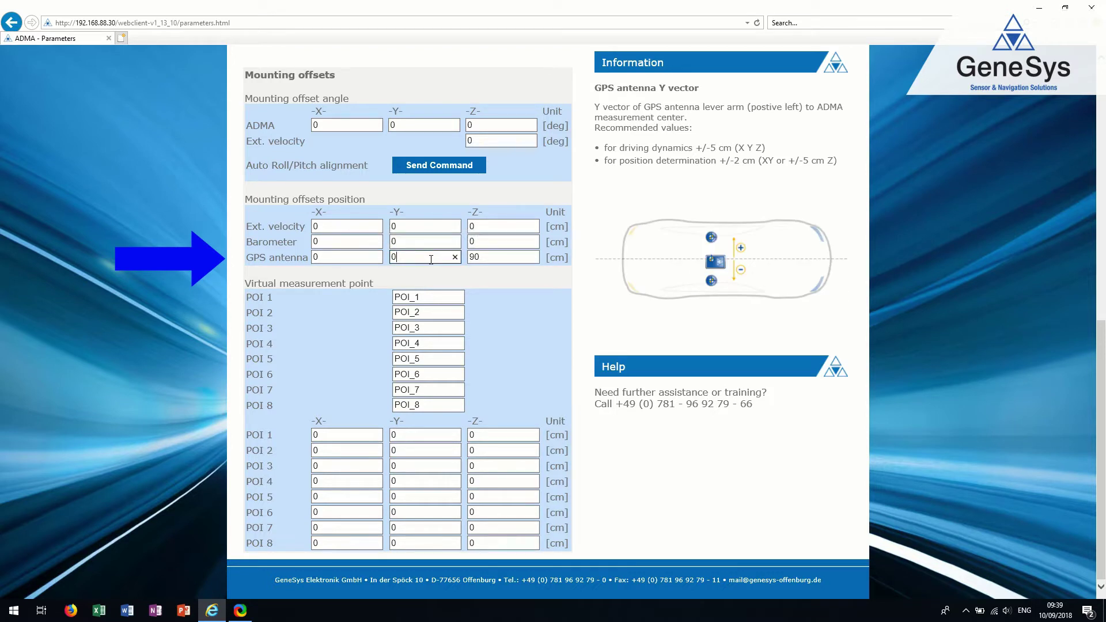
pyautogui.click(494, 261)
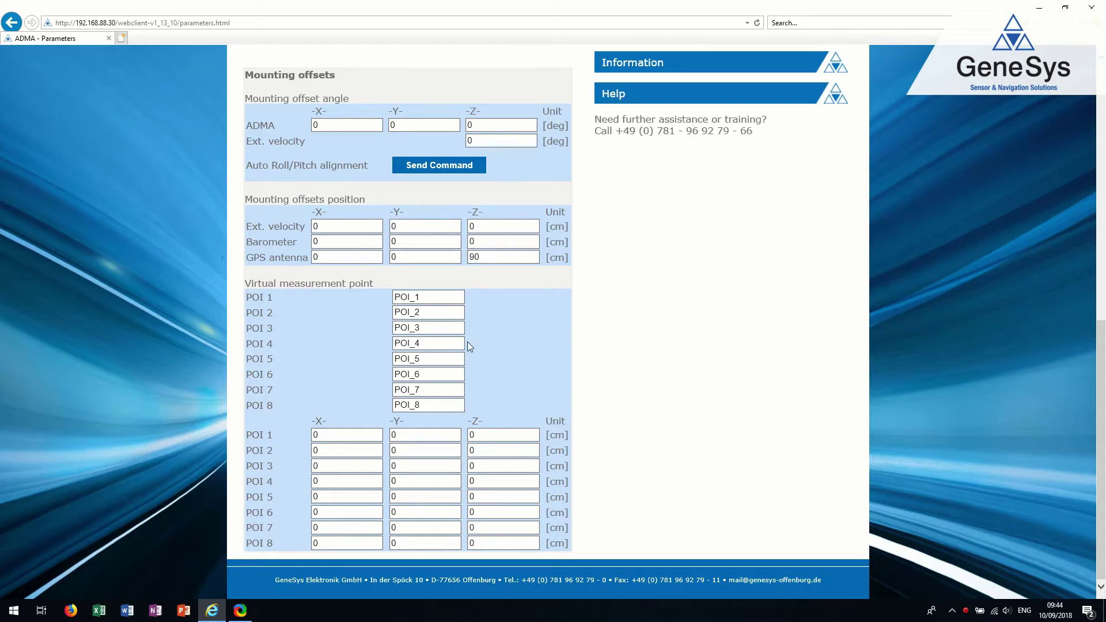
# Name POI 1 'Front' with X offset 100 and Y offset 50 cm, then go to Add-Ons
pyautogui.click(436, 298)
pyautogui.write('Front')
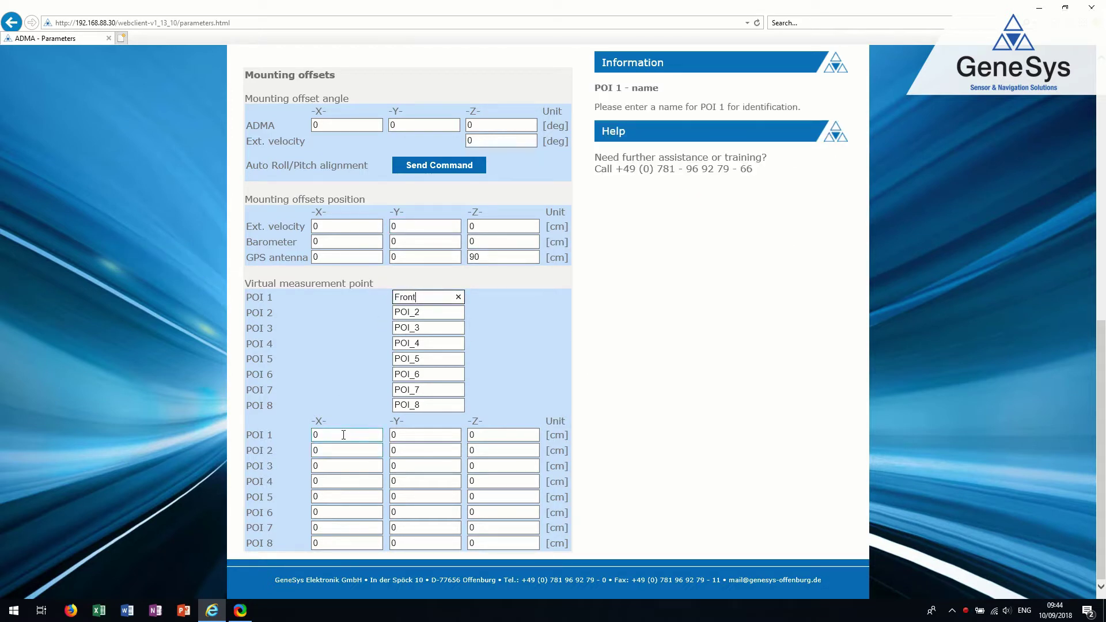
pyautogui.click(313, 435)
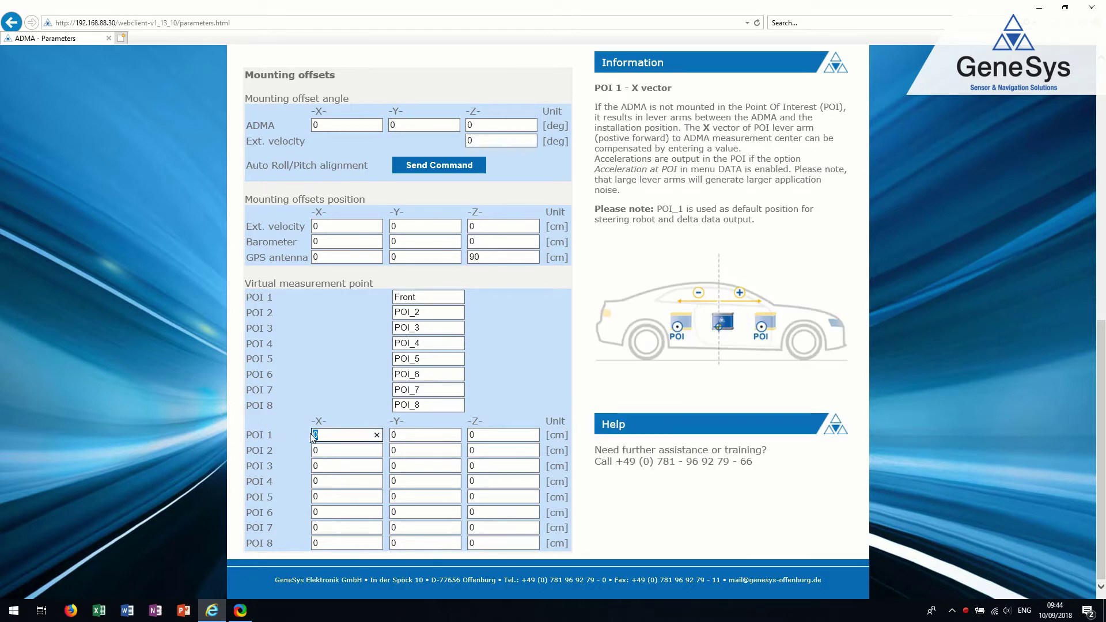
pyautogui.write('100')
pyautogui.press('Tab')
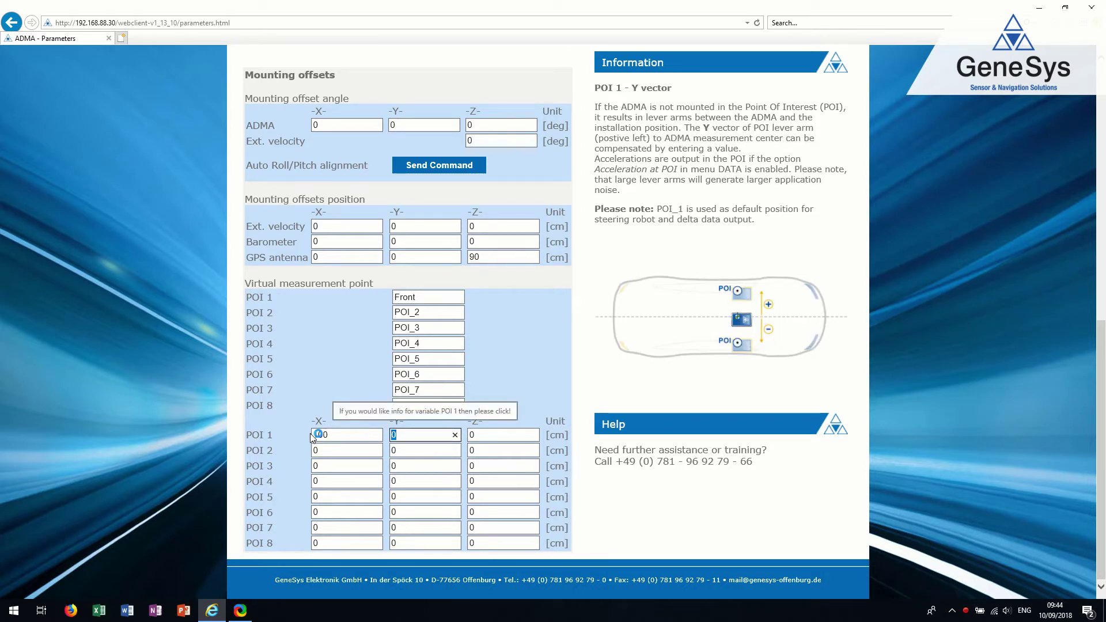
pyautogui.write('50')
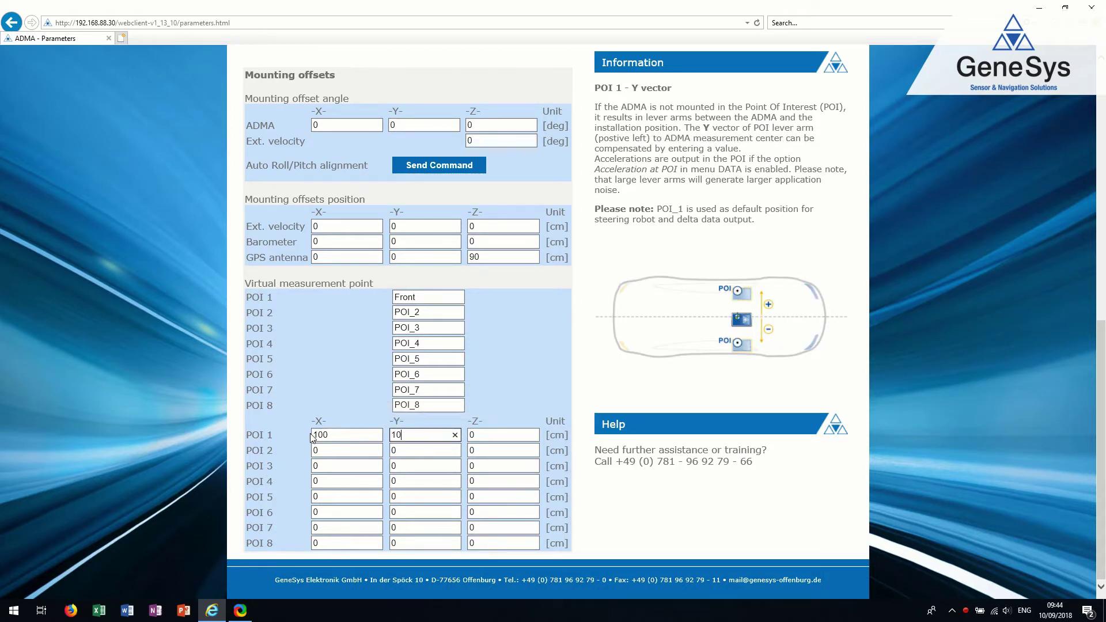
pyautogui.press('Tab')
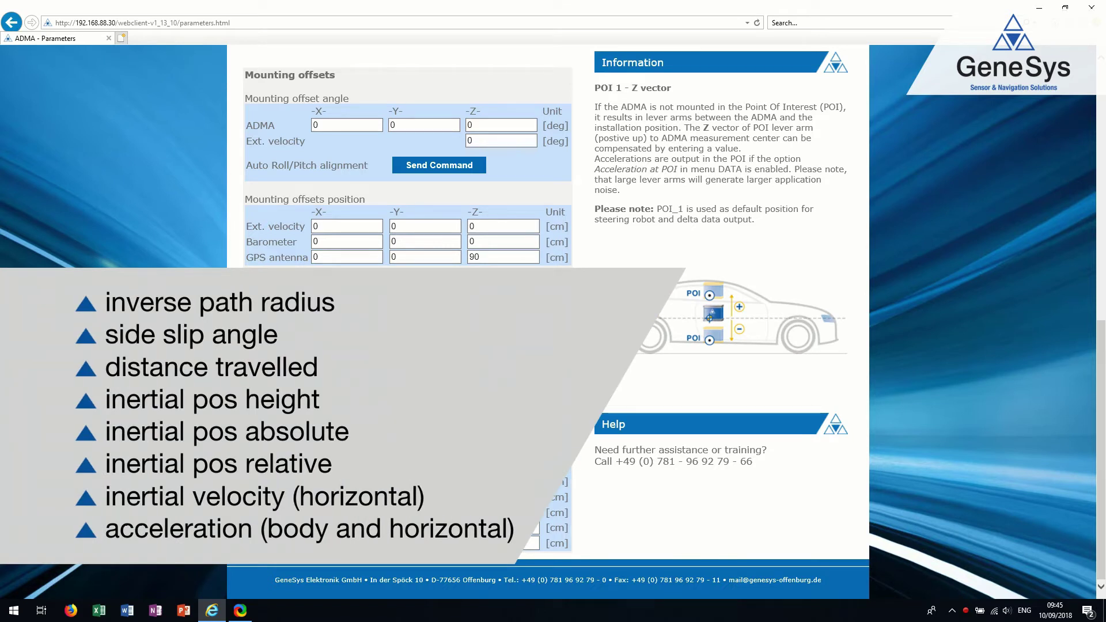
pyautogui.scroll(10, 690, 167)
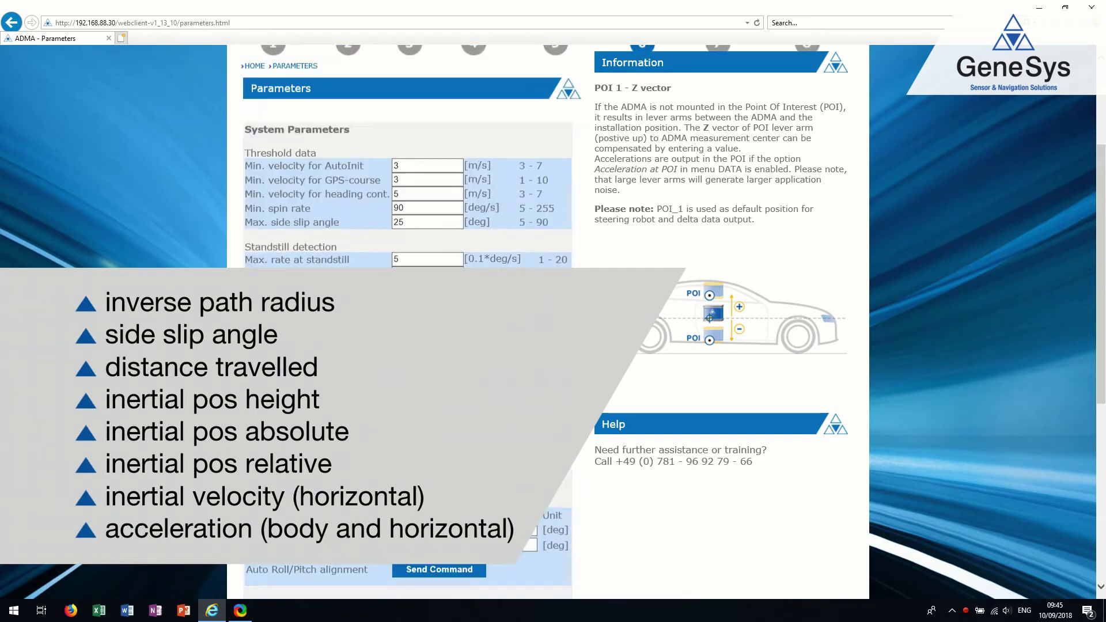
pyautogui.click(721, 173)
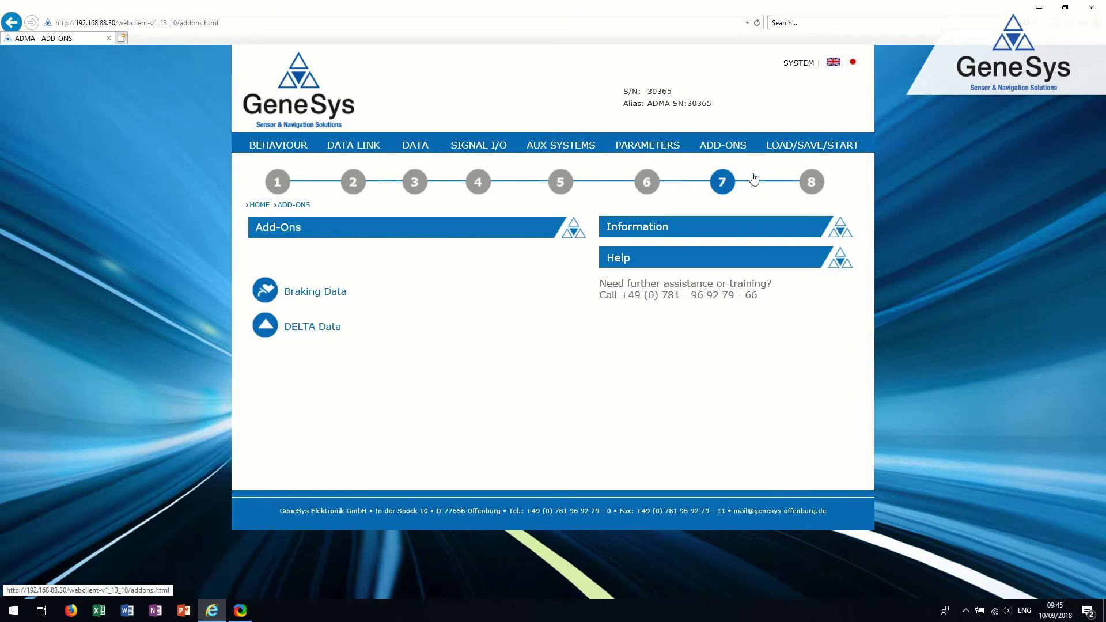
# Go to step 8, Load/Save/Start, for saving settings and starting measurement
pyautogui.click(812, 182)
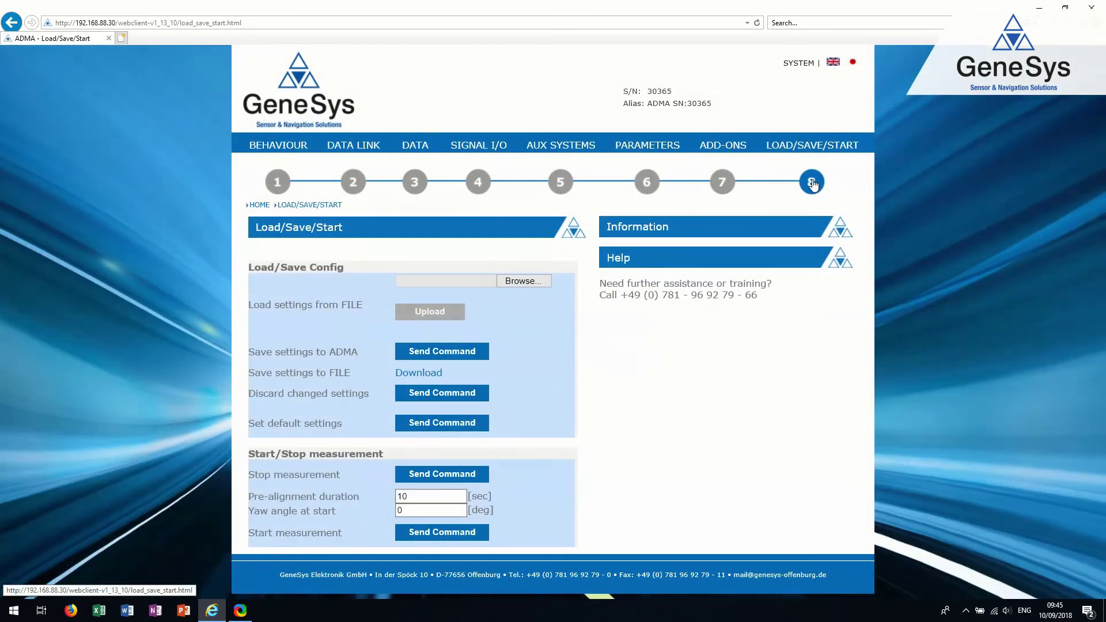